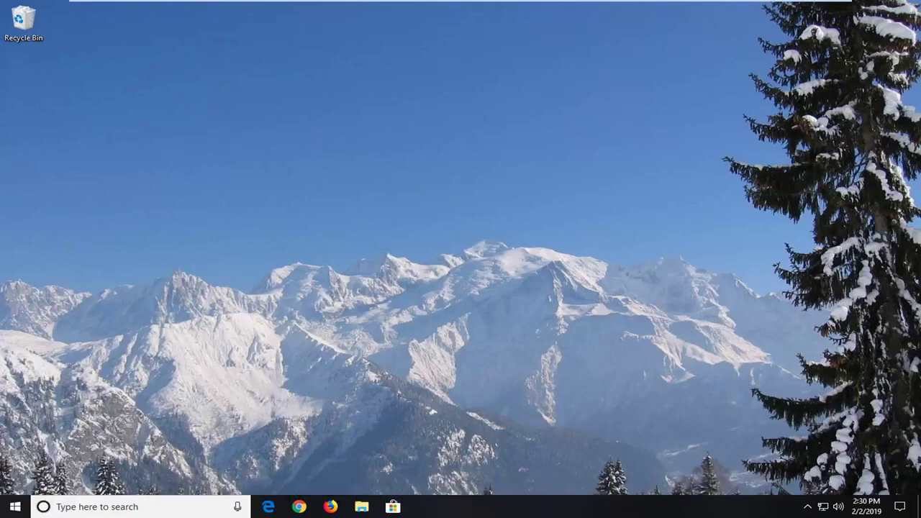
Step: Search the Start menu for 'local security policy' and run it as administrator
{"action": "left_click", "coordinate": [13, 507]}
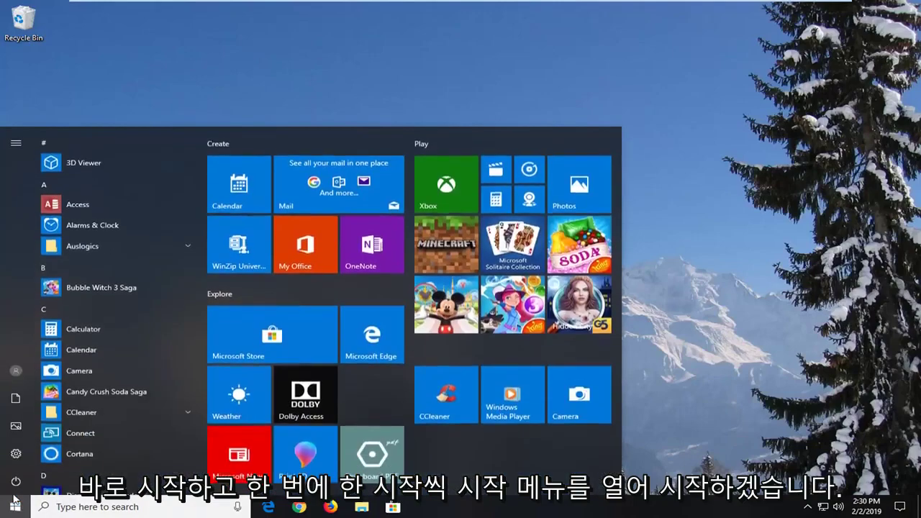
{"action": "type", "text": "lo"}
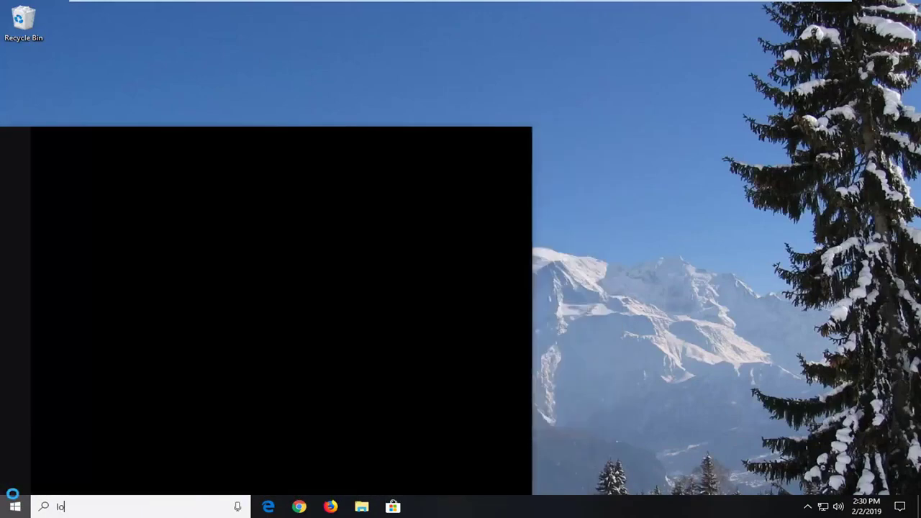
{"action": "type", "text": "cal security polic"}
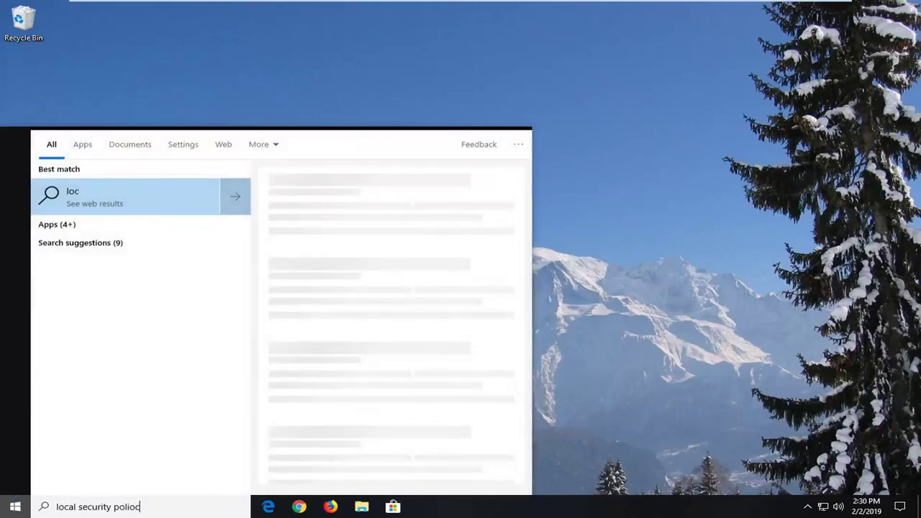
{"action": "key", "text": "BackSpace"}
{"action": "key", "text": "BackSpace"}
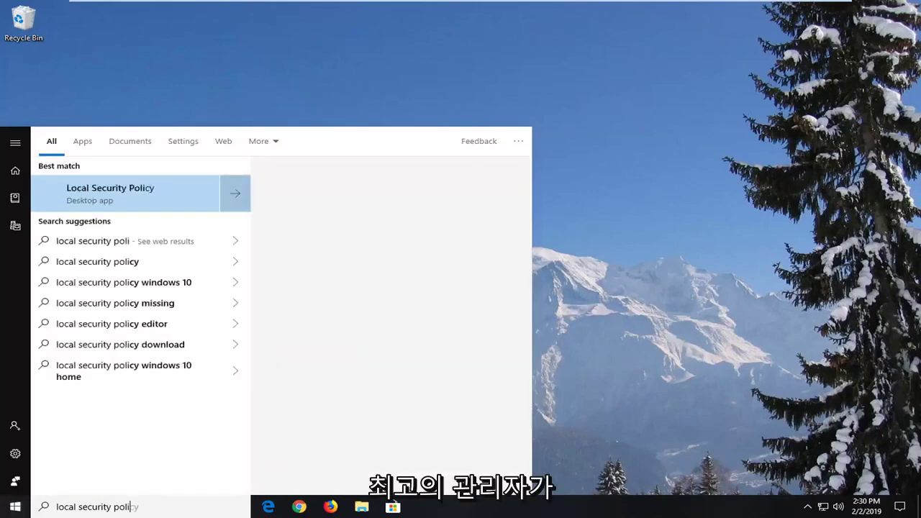
{"action": "type", "text": "cy"}
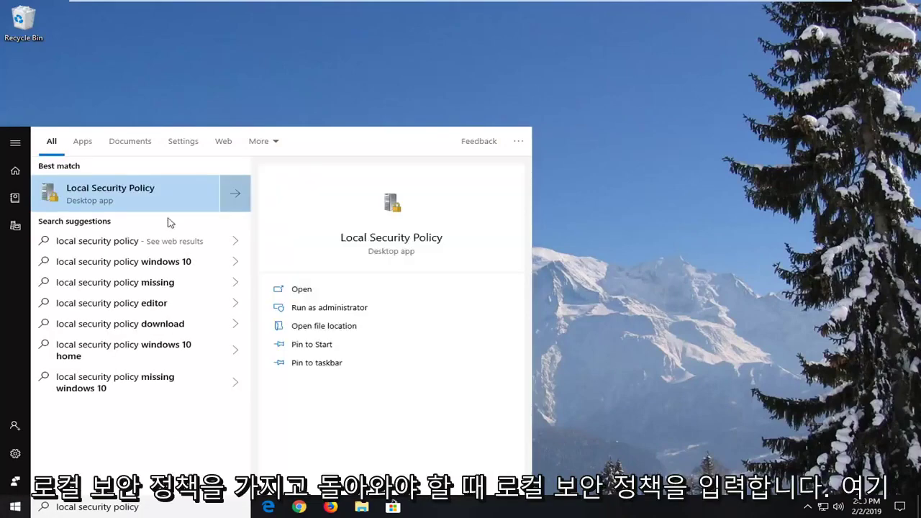
{"action": "right_click", "coordinate": [128, 194]}
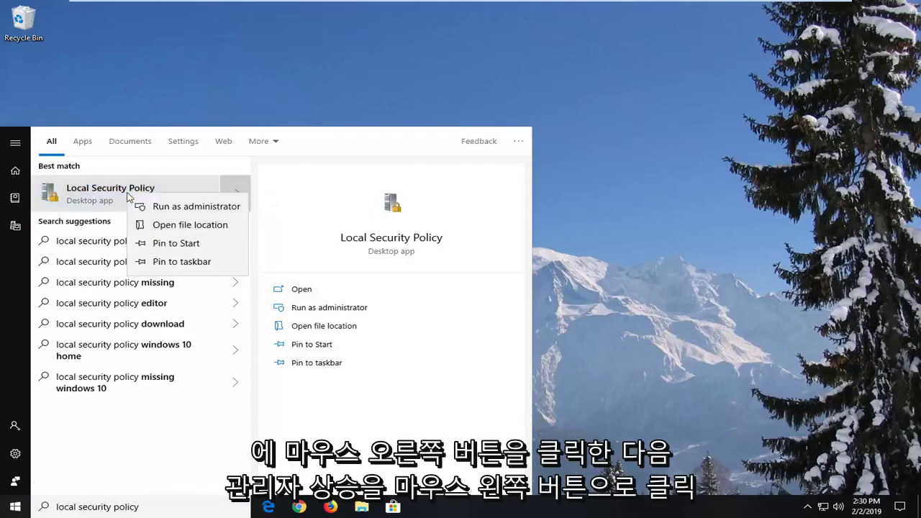
{"action": "left_click", "coordinate": [159, 209]}
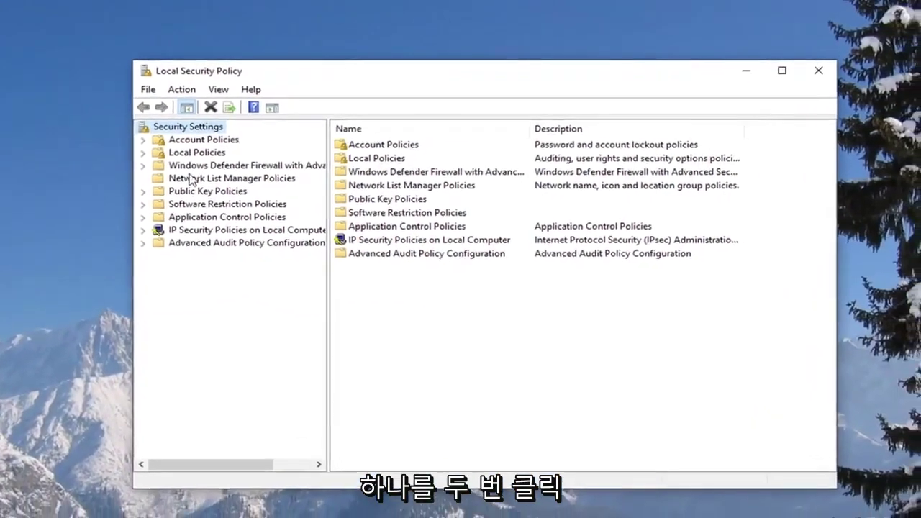
Step: Under Local Policies > User Rights Assignment, select 'Allow log on through Remote Desktop Services'
{"action": "left_click", "coordinate": [184, 152]}
{"action": "left_click", "coordinate": [142, 152]}
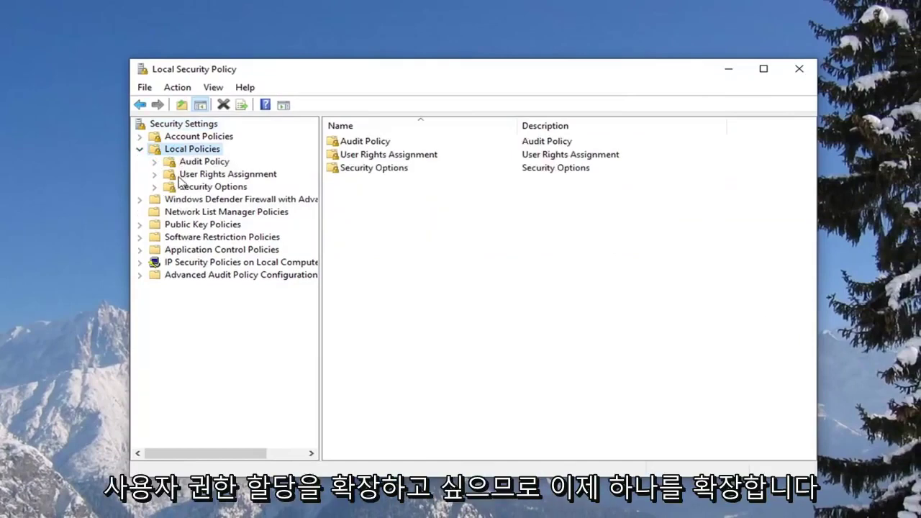
{"action": "left_click", "coordinate": [181, 174]}
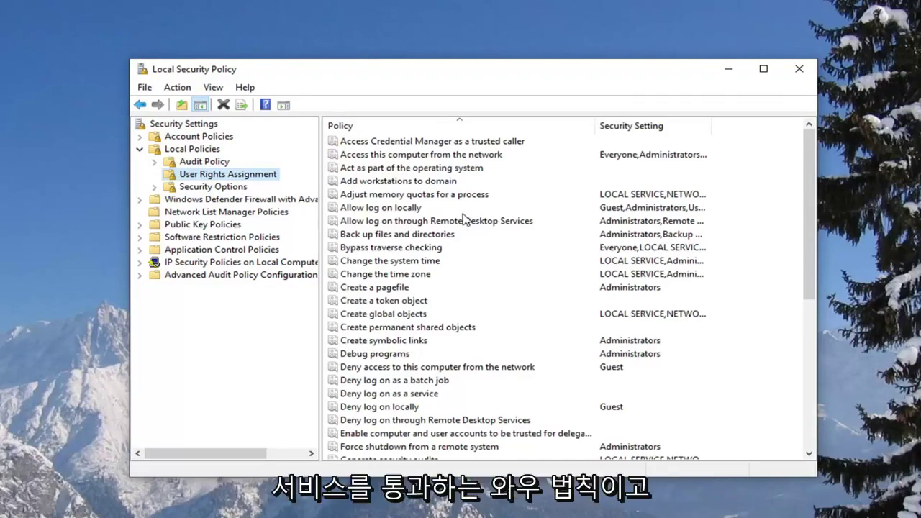
{"action": "left_click", "coordinate": [400, 223]}
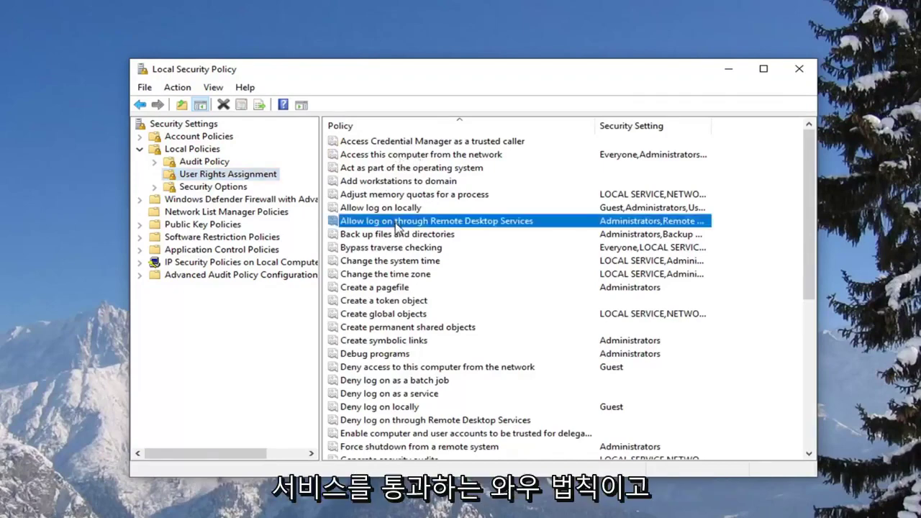
Step: Try adding 'Remote Desktop Users' to the Remote Desktop log-on right, which returns Name Not Found
{"action": "double_click", "coordinate": [415, 224]}
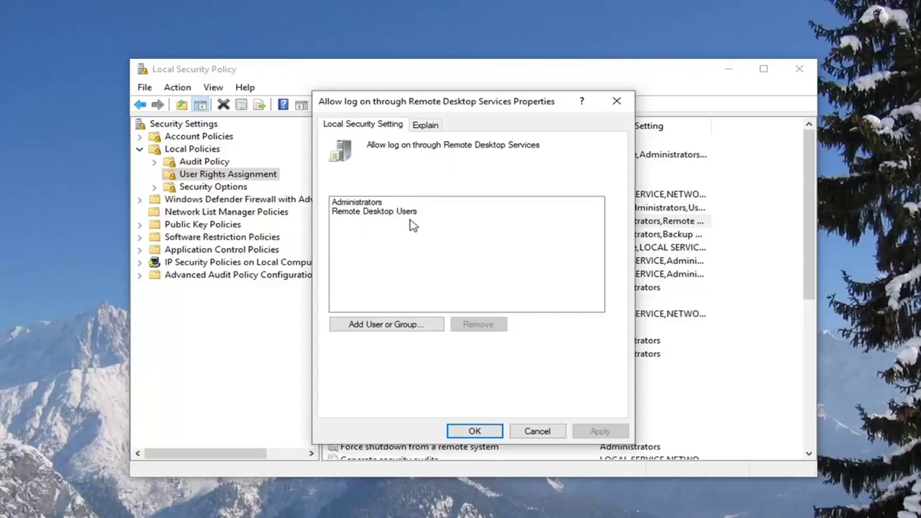
{"action": "left_click", "coordinate": [380, 328]}
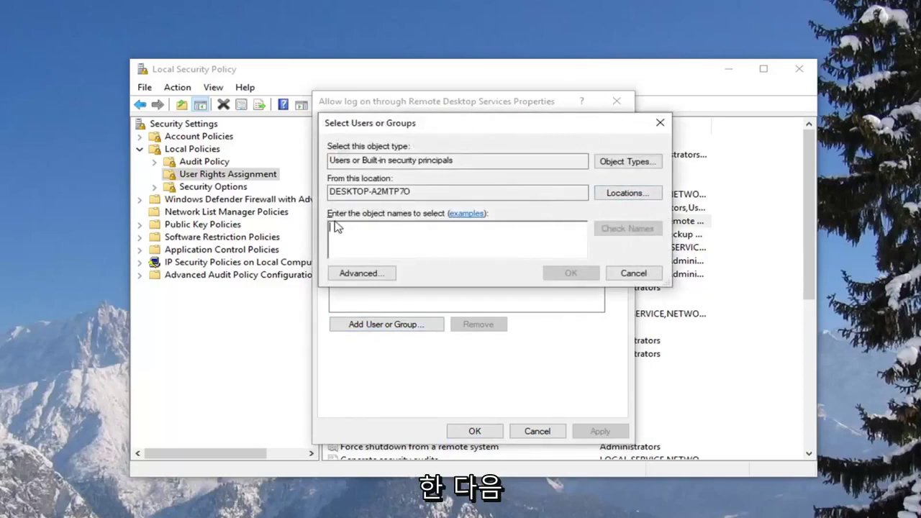
{"action": "type", "text": "E"}
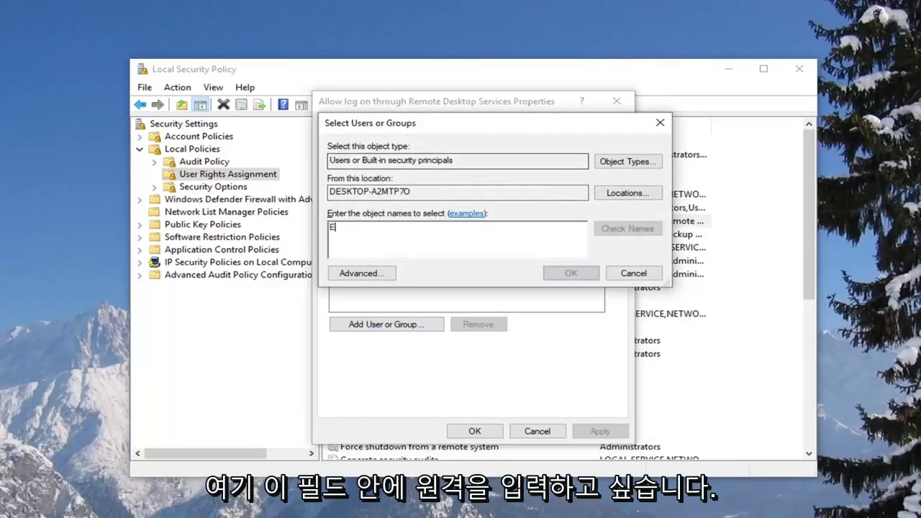
{"action": "key", "text": "BackSpace"}
{"action": "type", "text": "Remote "}
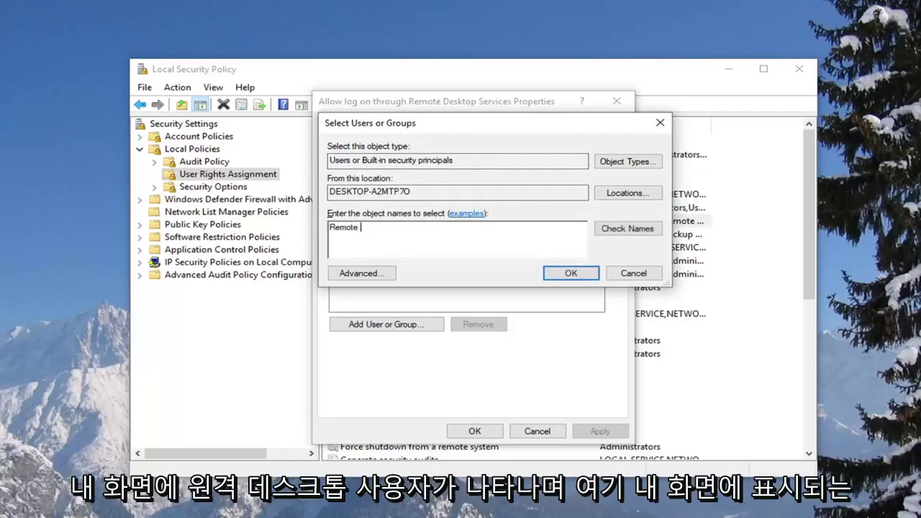
{"action": "type", "text": "Desktop Users"}
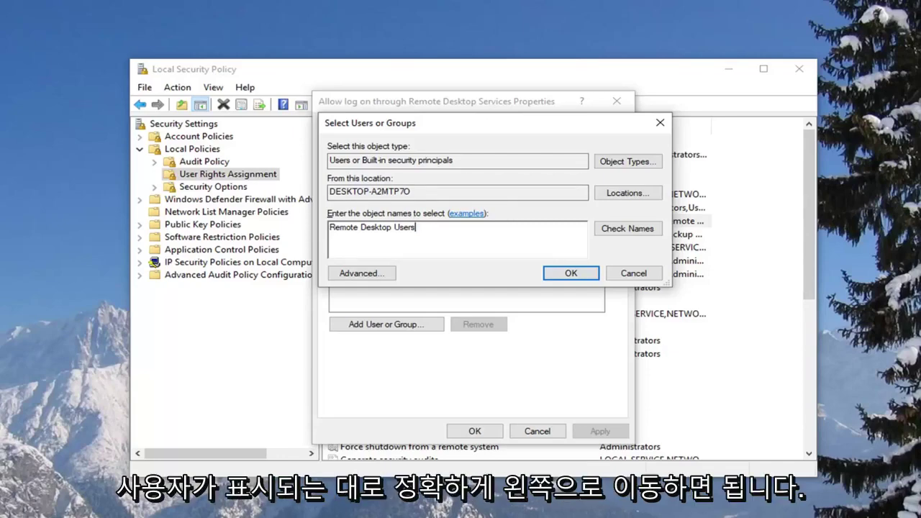
{"action": "left_click", "coordinate": [563, 279]}
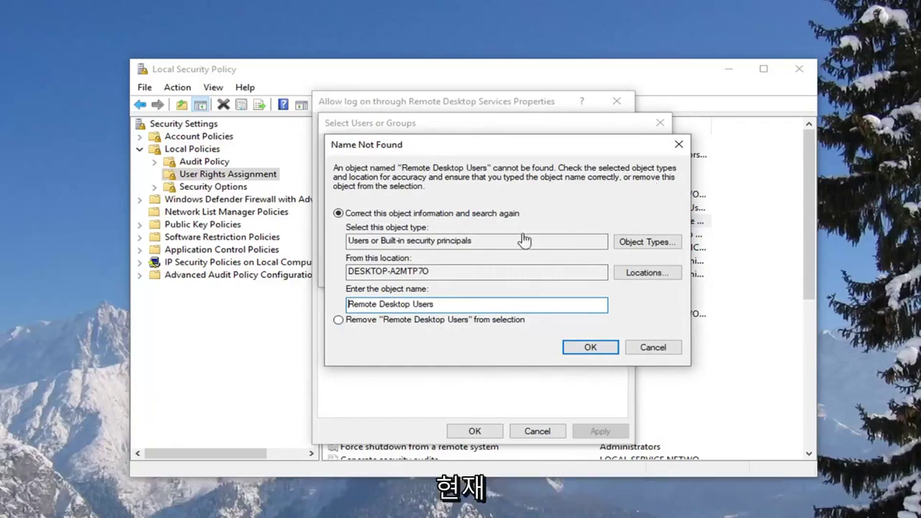
Step: Dismiss the warning, save the right with Administrators and Remote Desktop Users, and close the console
{"action": "left_click", "coordinate": [671, 143]}
{"action": "left_click", "coordinate": [659, 122]}
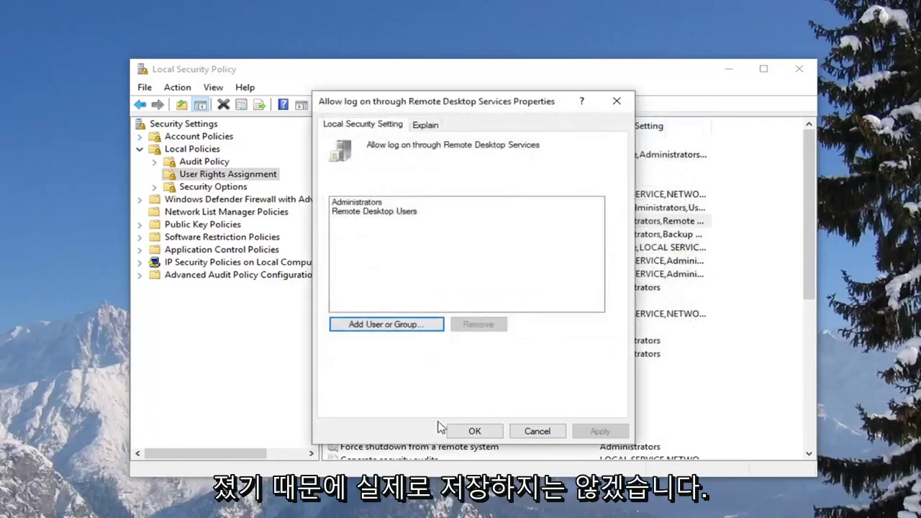
{"action": "left_click", "coordinate": [377, 212]}
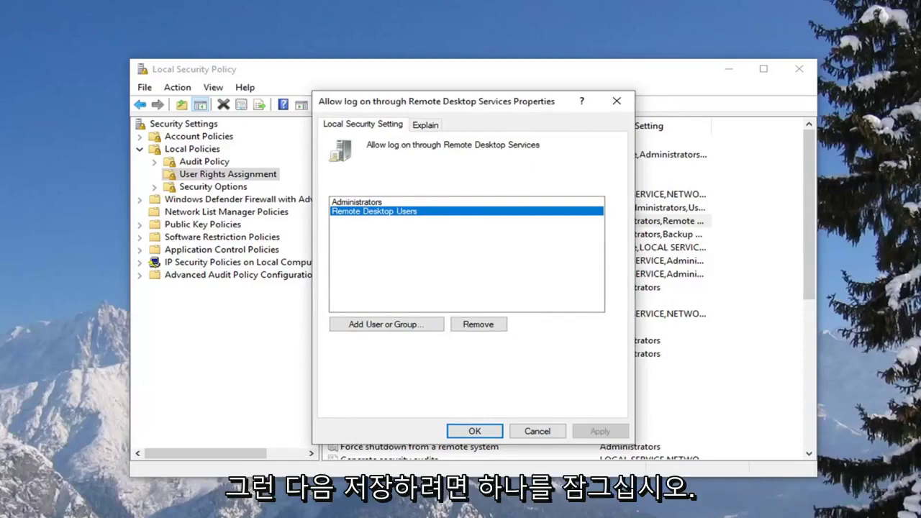
{"action": "left_click", "coordinate": [474, 431]}
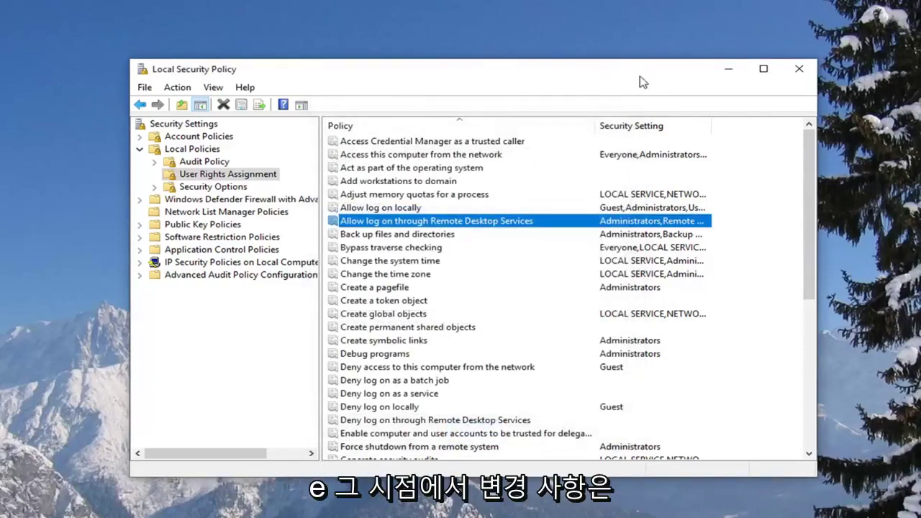
{"action": "left_click", "coordinate": [798, 69]}
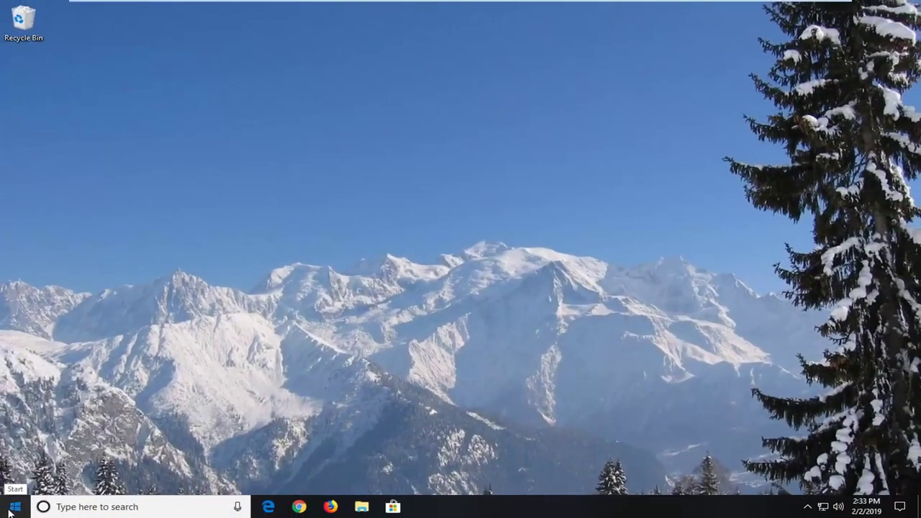
Step: Search the Start menu for 'cmd' and run Command Prompt as administrator
{"action": "left_click", "coordinate": [13, 504]}
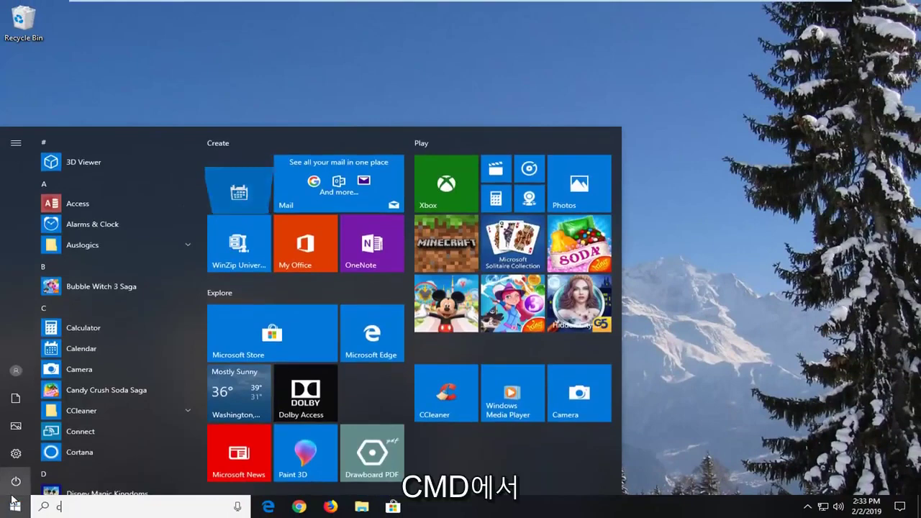
{"action": "type", "text": "cmd"}
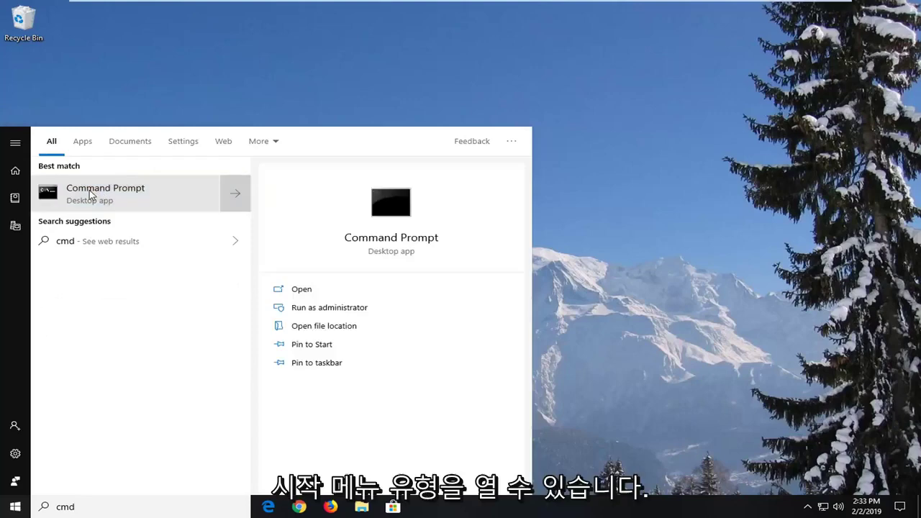
{"action": "right_click", "coordinate": [90, 194]}
{"action": "left_click", "coordinate": [123, 205]}
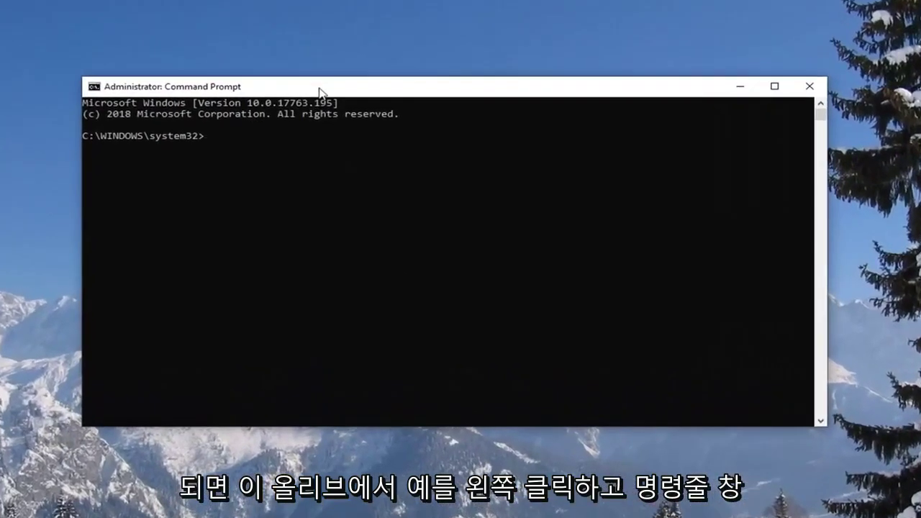
Step: Run 'gpudate /force', which fails because 'gpudate' is not a recognized command
{"action": "type", "text": "gp"}
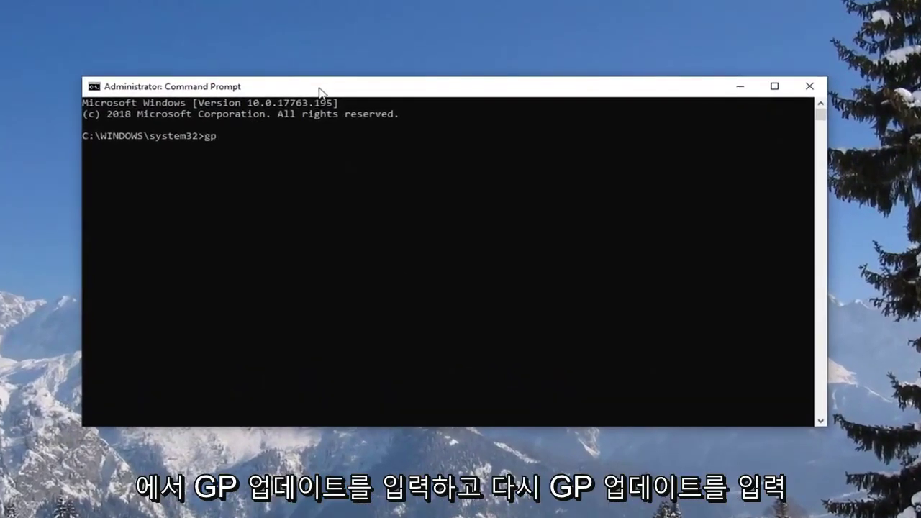
{"action": "type", "text": "udate"}
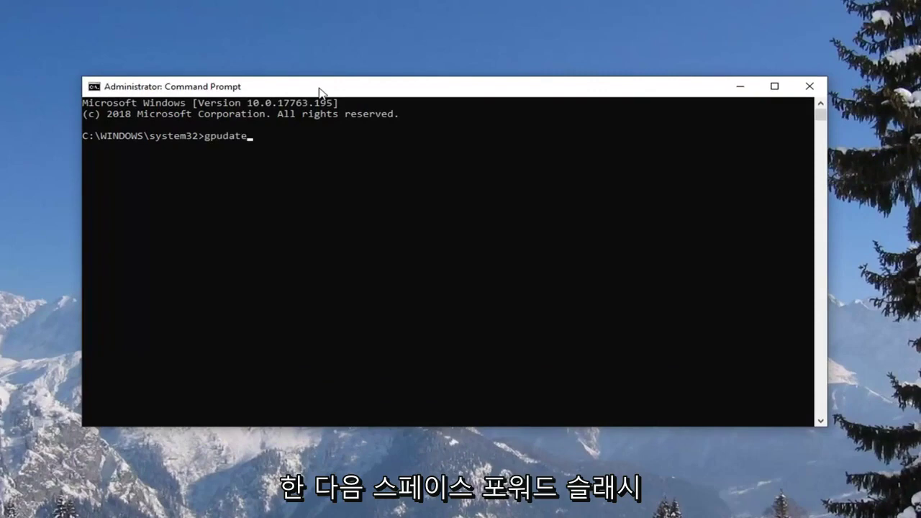
{"action": "type", "text": " /"}
{"action": "type", "text": "force"}
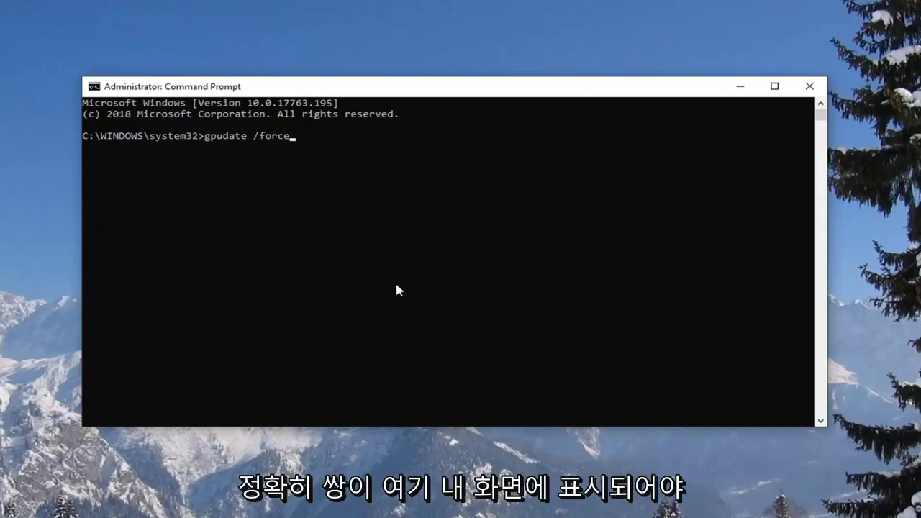
{"action": "key", "text": "Return"}
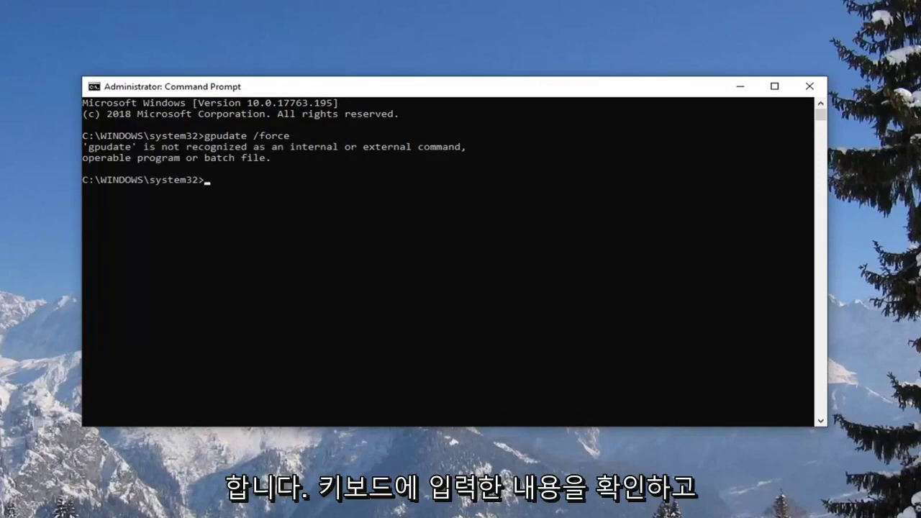